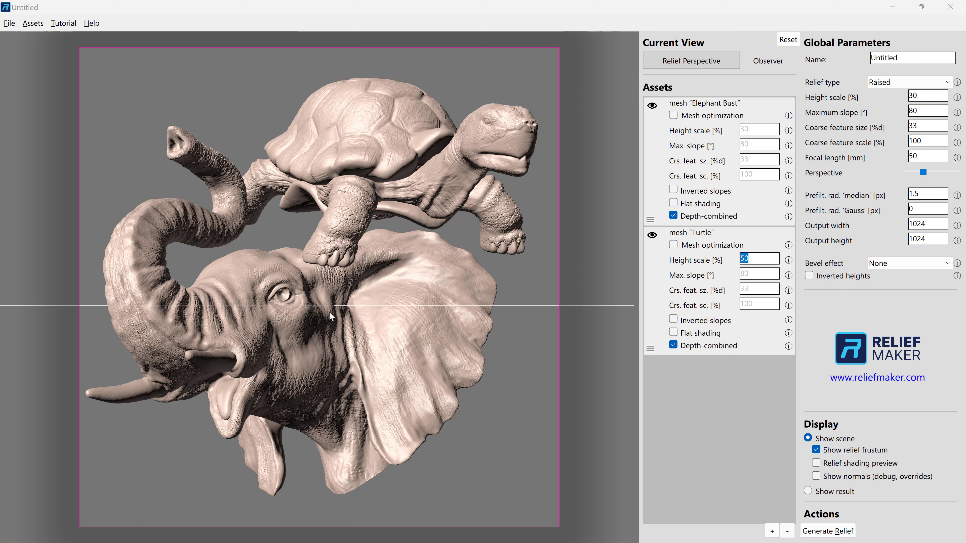
Step: Move the turtle slightly lower onto the elephant
click(362, 171)
right_drag(362, 171, 377, 191)
click(266, 114)
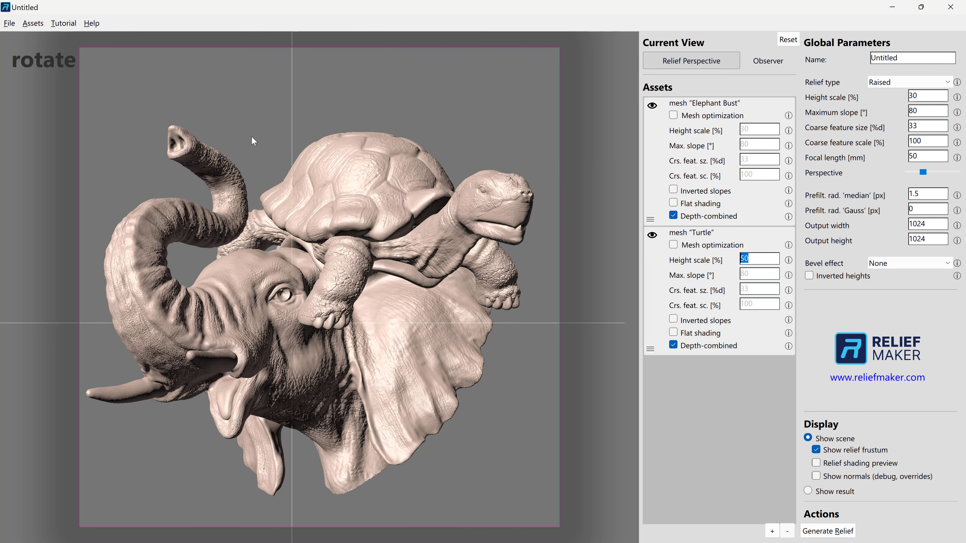
Step: Rotate and pan the scene to a new angle, then return to the scene view
drag(251, 137, 265, 111)
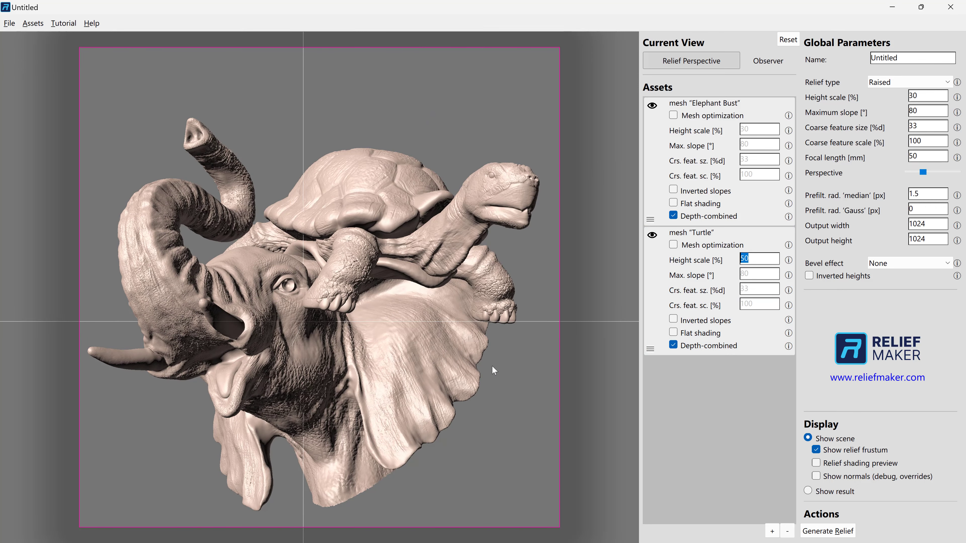
right_drag(493, 370, 506, 380)
scroll(506, 383, up, 5)
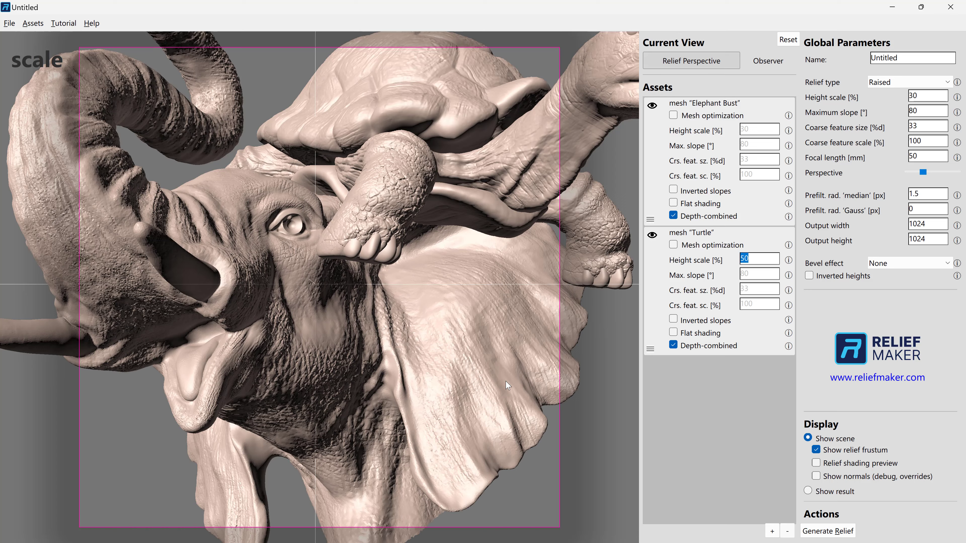
scroll(507, 385, down, 5)
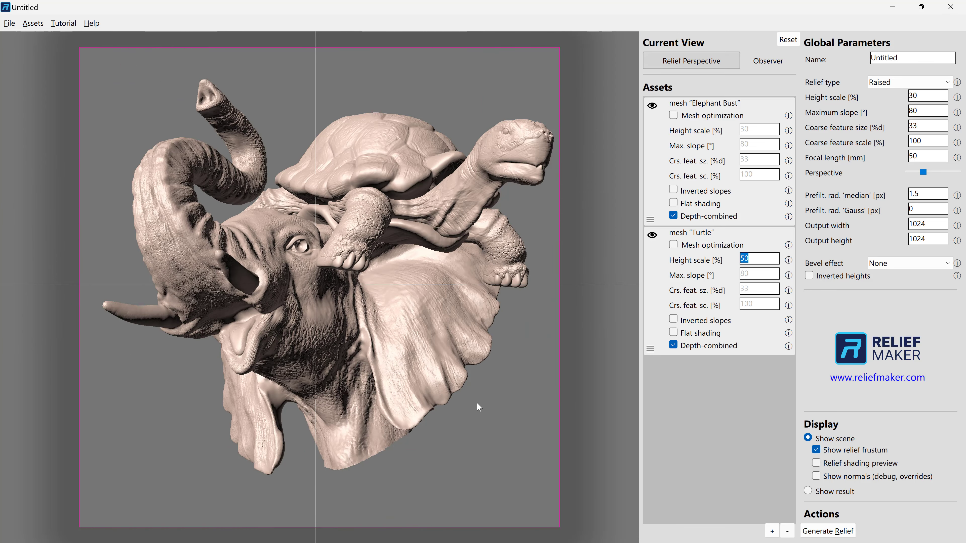
right_drag(479, 406, 475, 408)
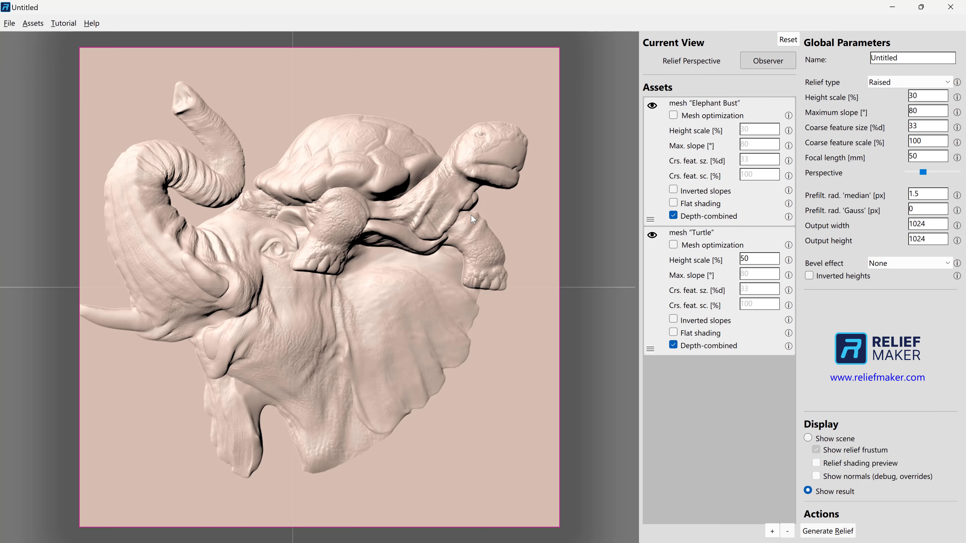
click(700, 63)
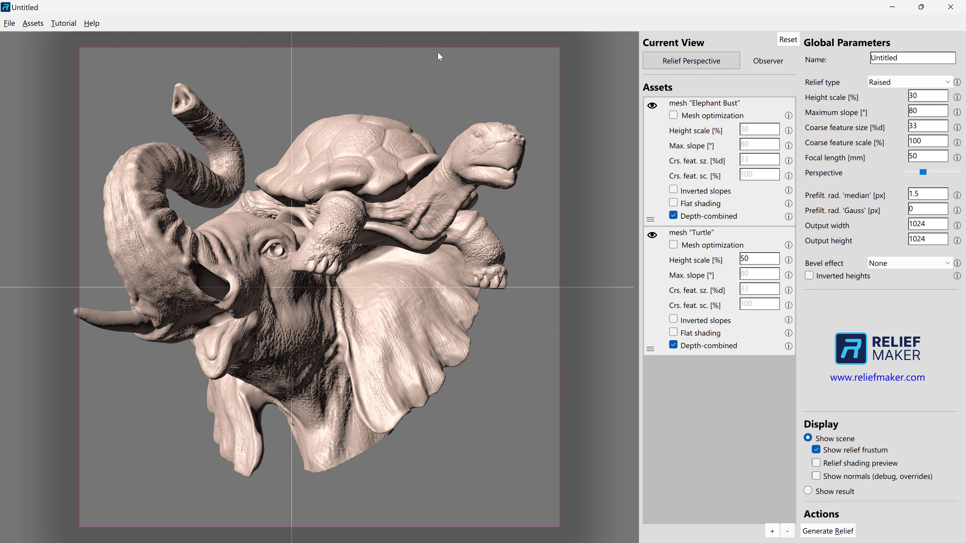
Step: Pan the elephant-and-turtle scene right and down so it fills the relief frame more evenly
right_drag(459, 396, 471, 404)
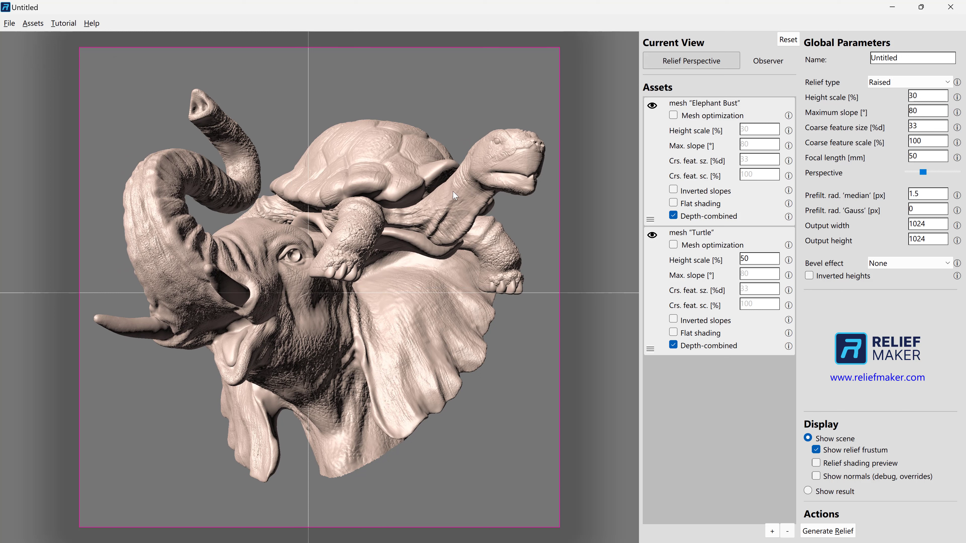
Step: Nudge the turtle and the elephant slightly upward
drag(383, 168, 405, 206)
mouse_move(384, 197)
right_down()
mouse_move(389, 160)
mouse_move(384, 187)
right_up()
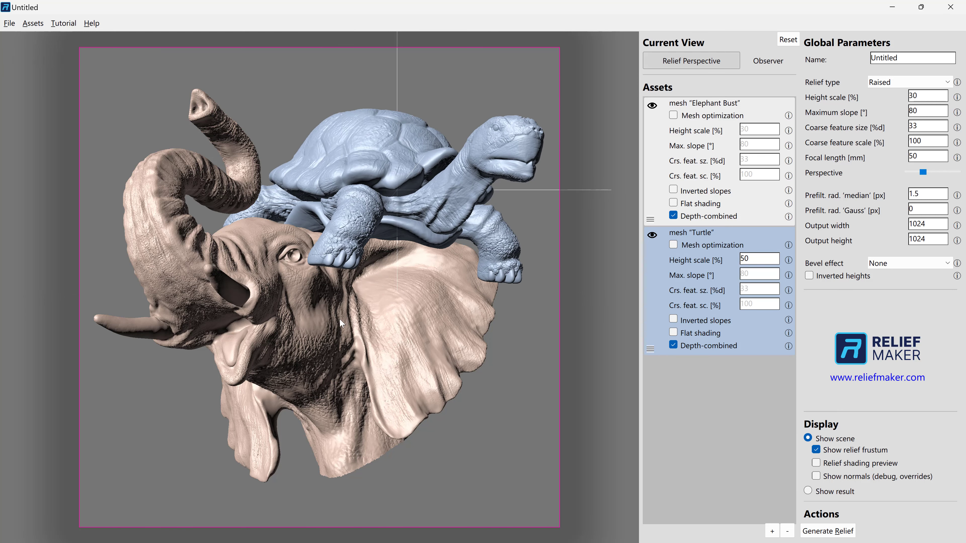
right_drag(340, 318, 339, 314)
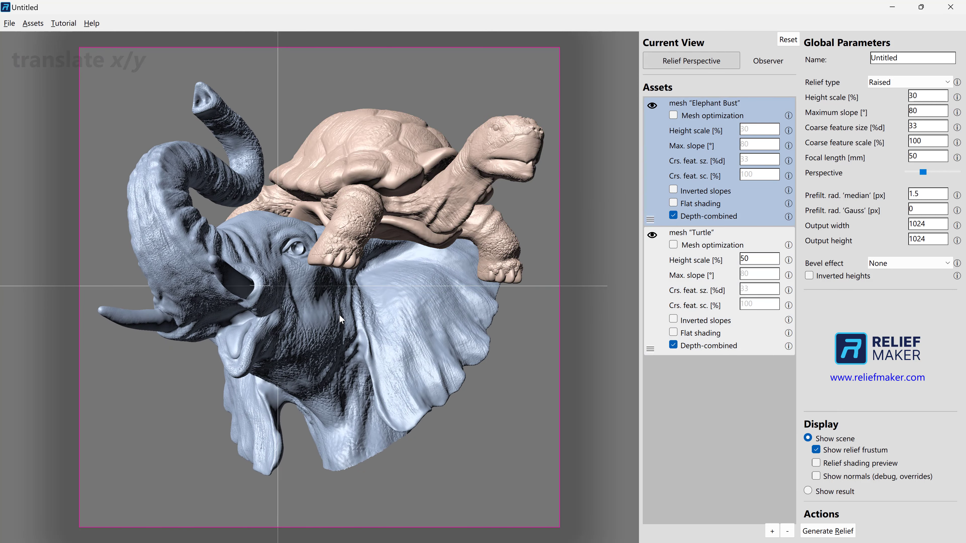
Step: Rotate the scene to a new angle, shift it left, and zoom out to leave a margin
scroll(339, 314, up, 2)
scroll(339, 339, down, 2)
drag(339, 339, 489, 450)
right_drag(489, 449, 489, 450)
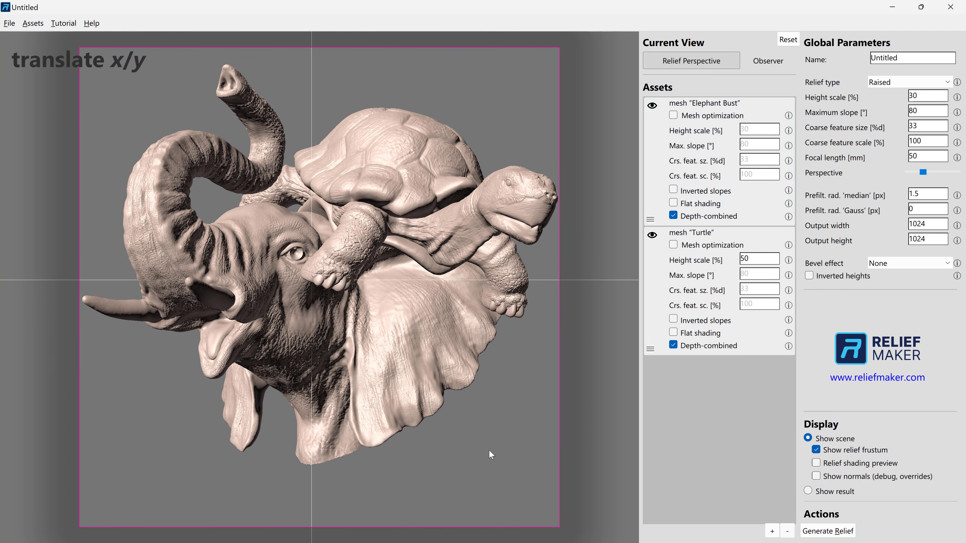
scroll(486, 446, down, 2)
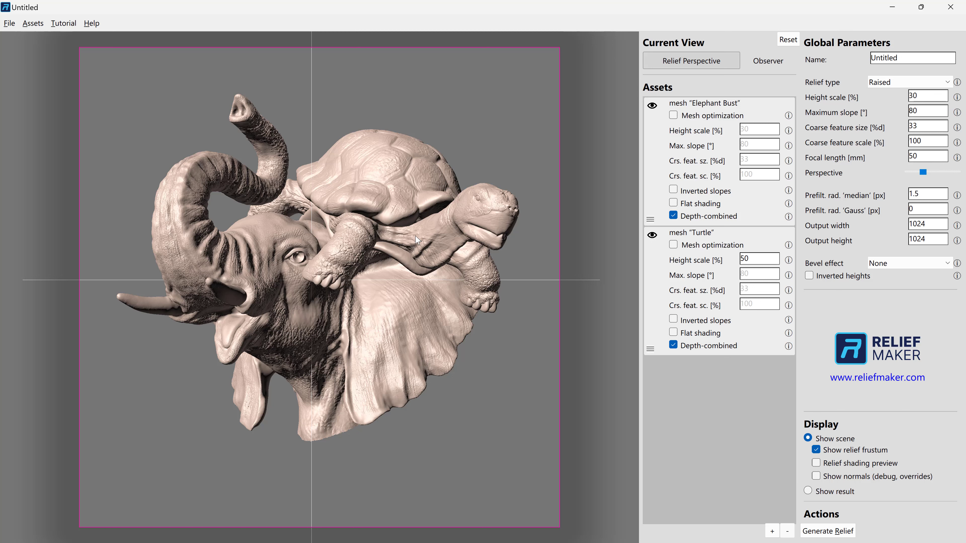
Step: In the Observer view, tilt the turtle and move it up-left across the elephant's head
click(770, 67)
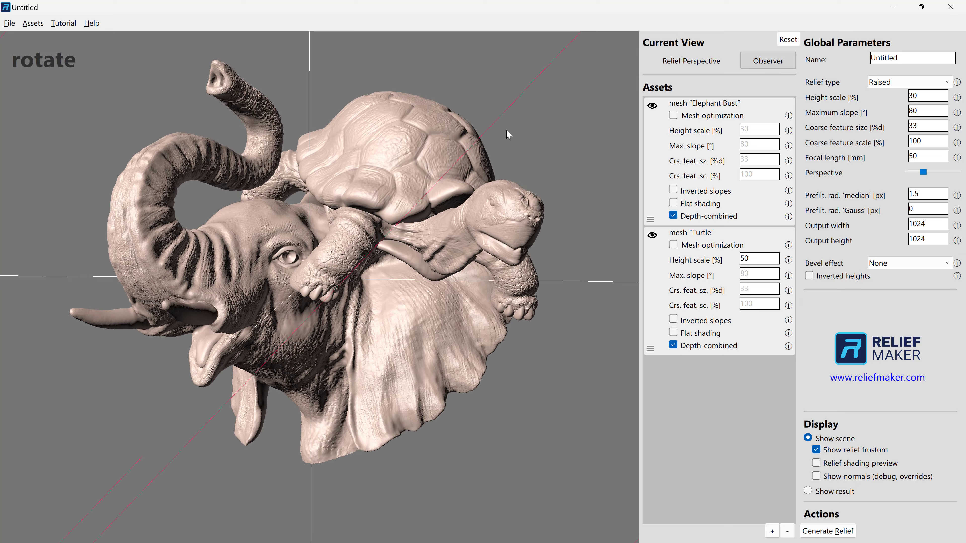
drag(506, 129, 485, 163)
scroll(484, 161, down, 2)
click(391, 213)
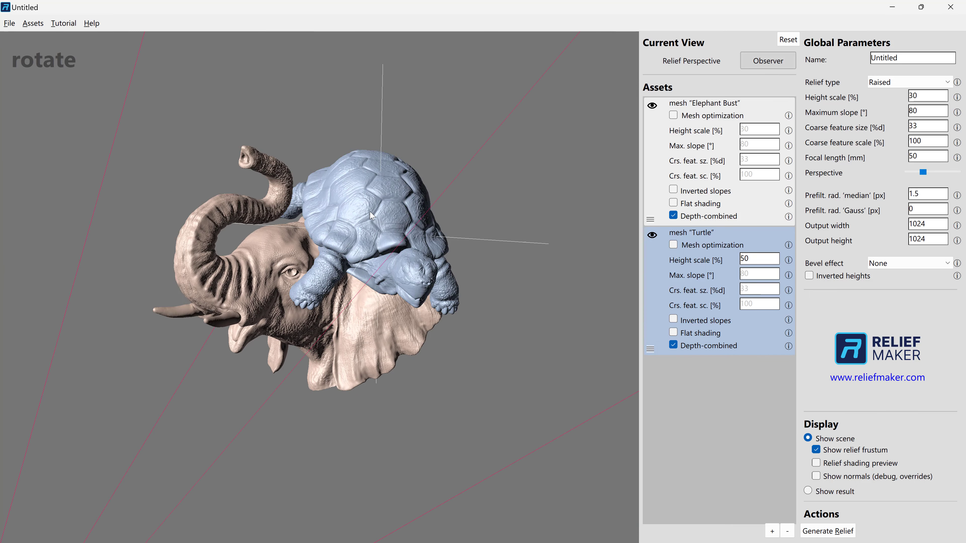
drag(391, 213, 371, 247)
right_drag(349, 213, 351, 206)
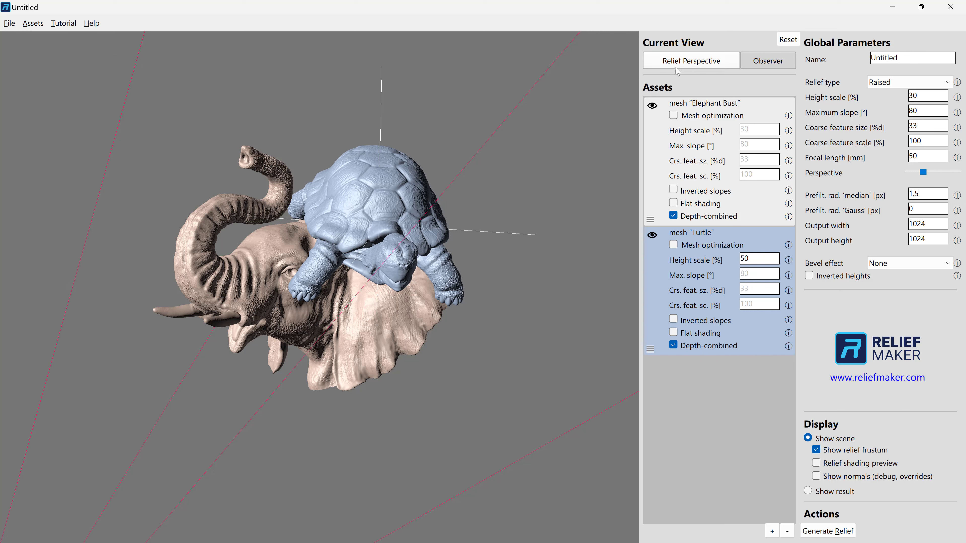
Step: Compare the turtle placement between Relief Perspective and Observer, ending in Relief Perspective
click(693, 62)
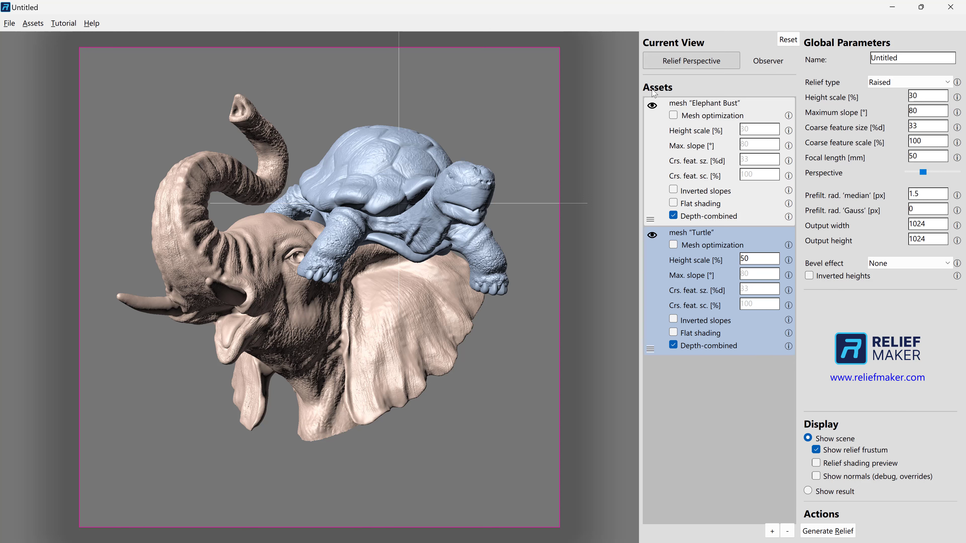
click(768, 61)
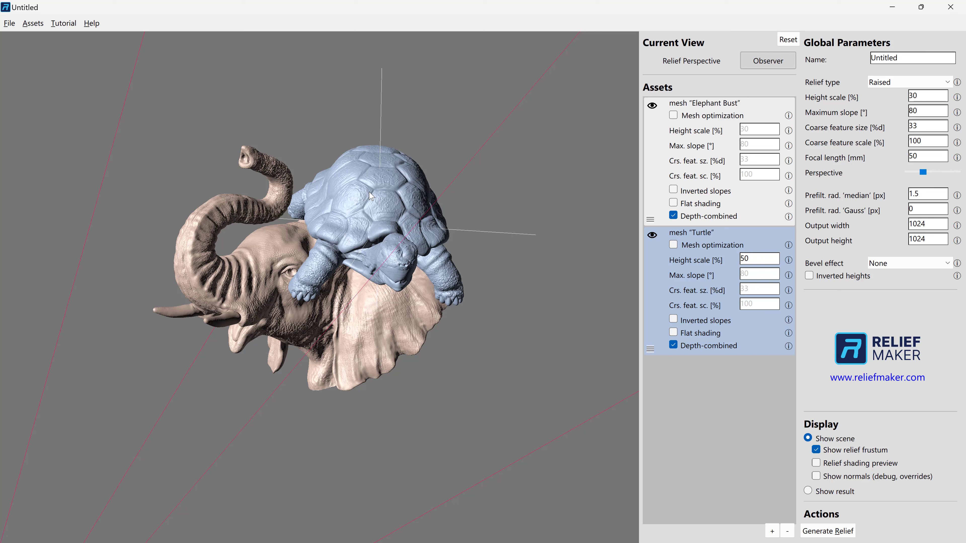
click(691, 61)
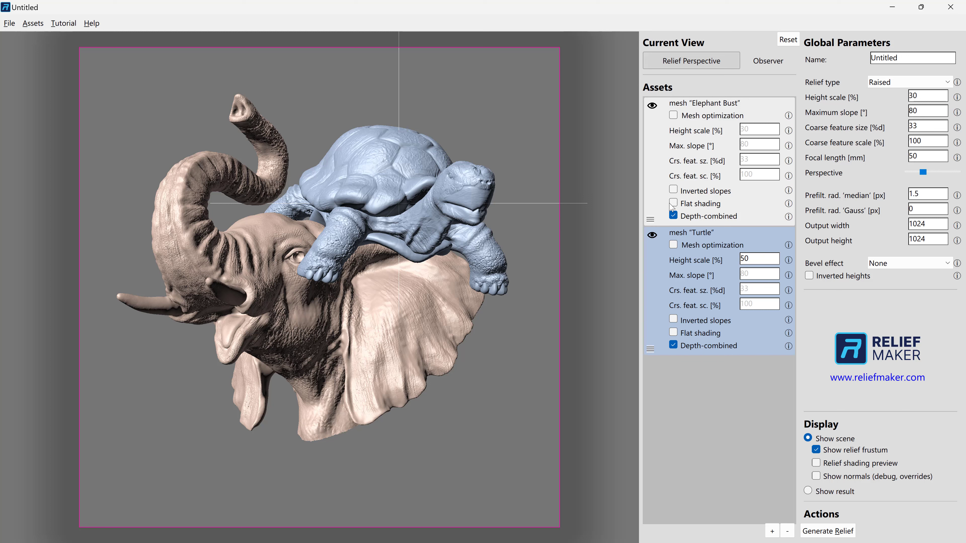
ctrl+click(709, 108)
ctrl+click(700, 237)
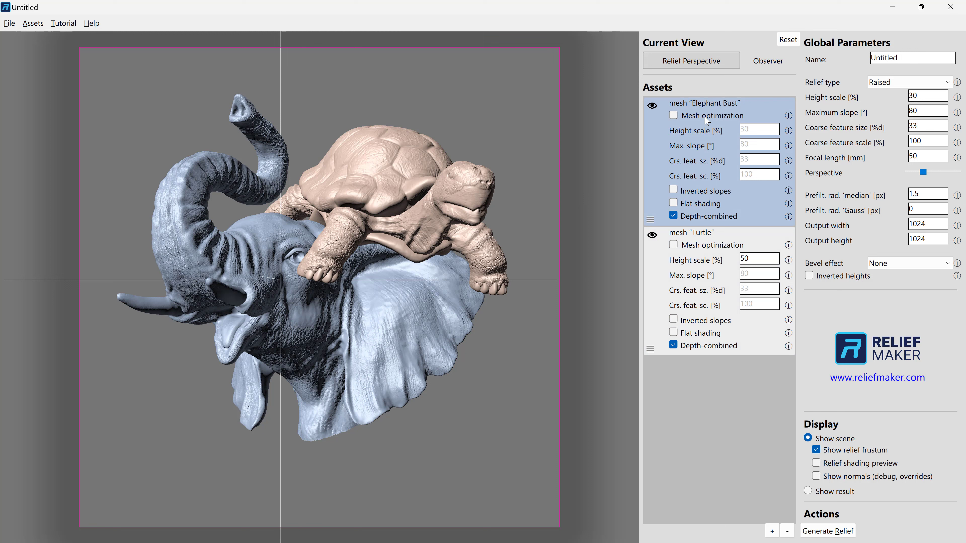
ctrl+click(710, 109)
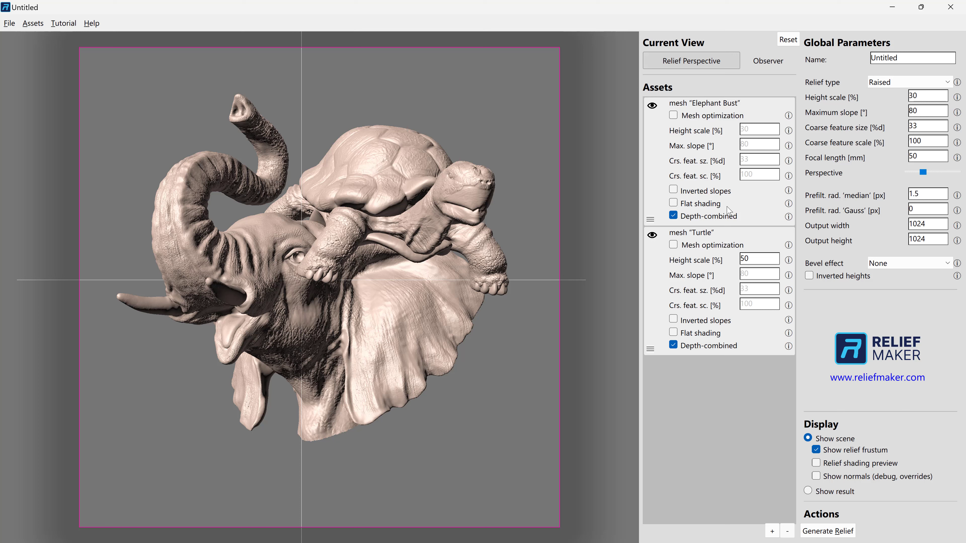
click(751, 131)
key(BackSpace)
double_click(747, 259)
click(925, 98)
click(909, 85)
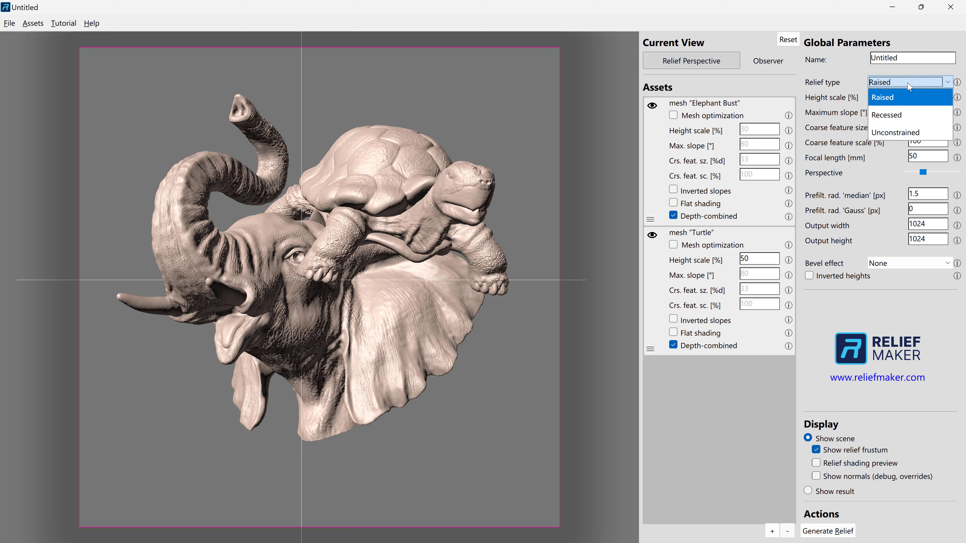
click(912, 100)
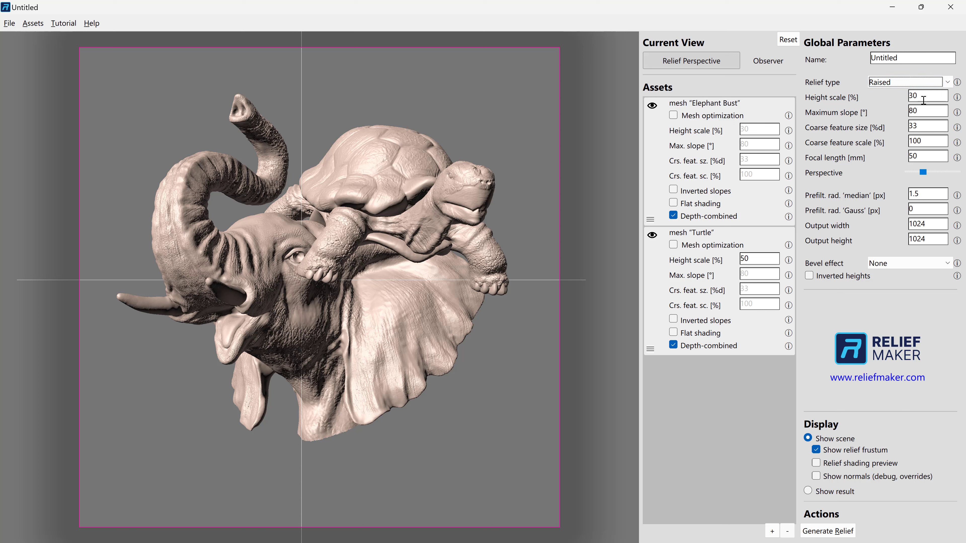
drag(932, 98, 908, 103)
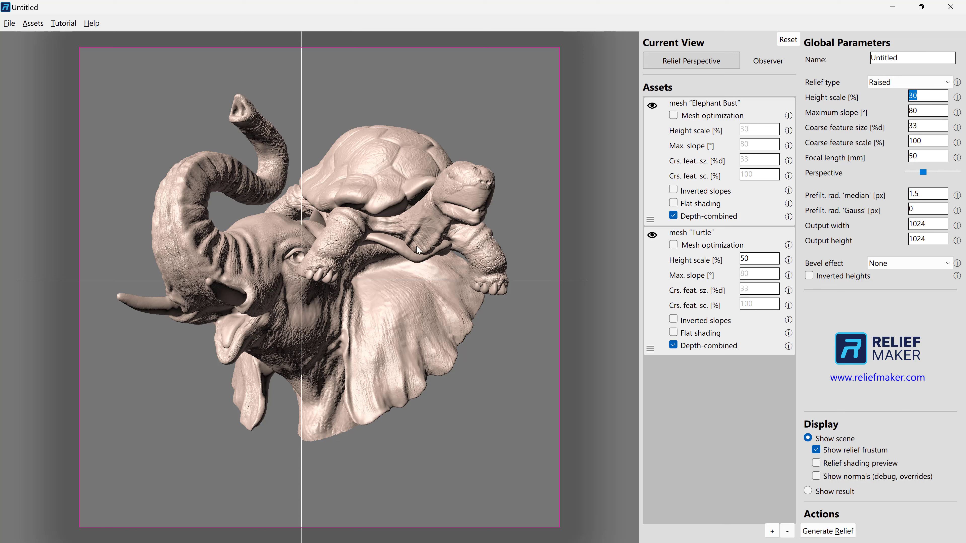
click(931, 225)
drag(928, 239, 905, 243)
Step: Switch to the Observer camera and display the 1024 × 1024 relief result
key(Return)
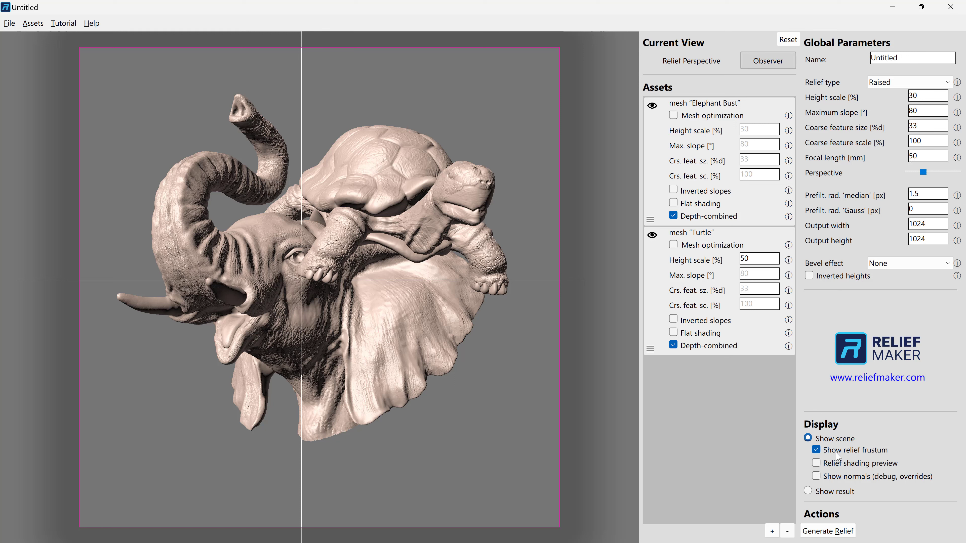
click(828, 496)
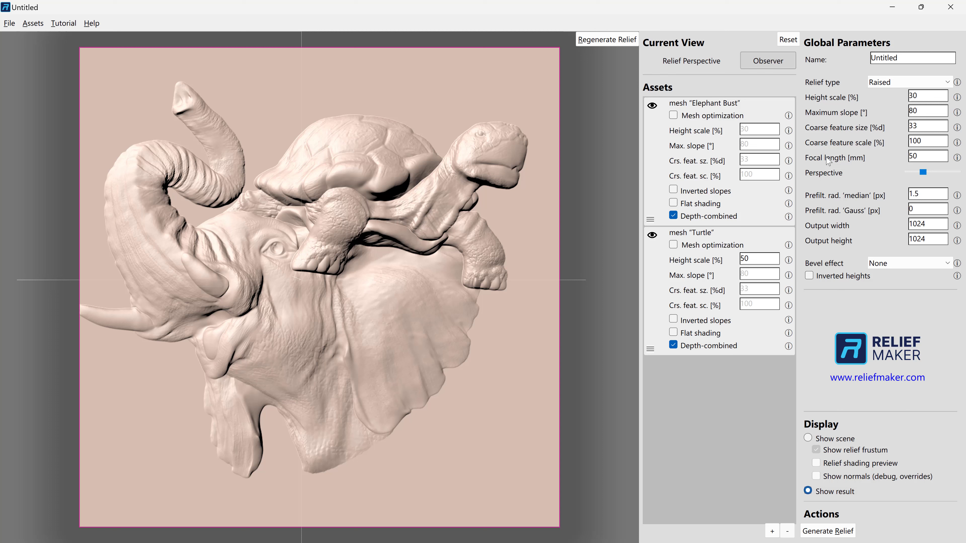
Step: Choose Show scene under Display to bring back the 3D elephant and turtle
click(809, 439)
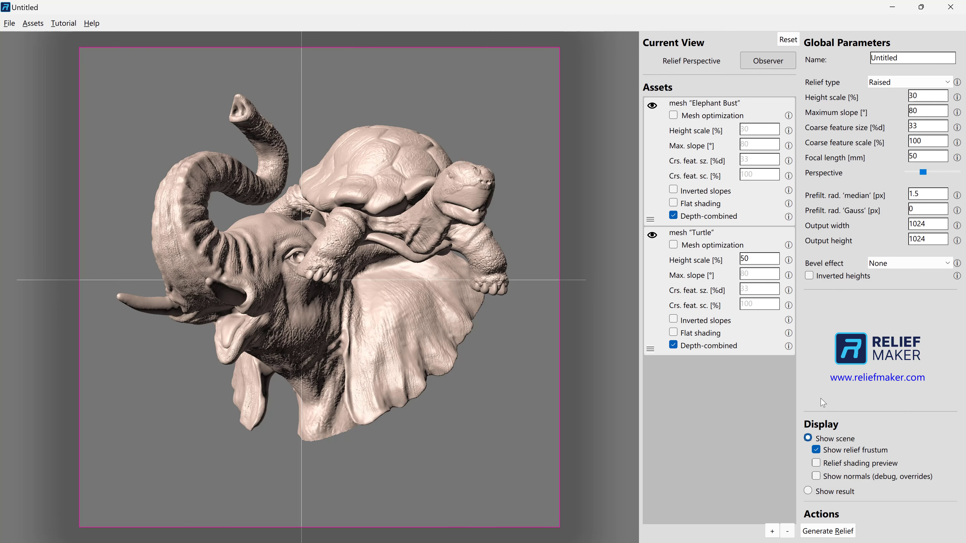